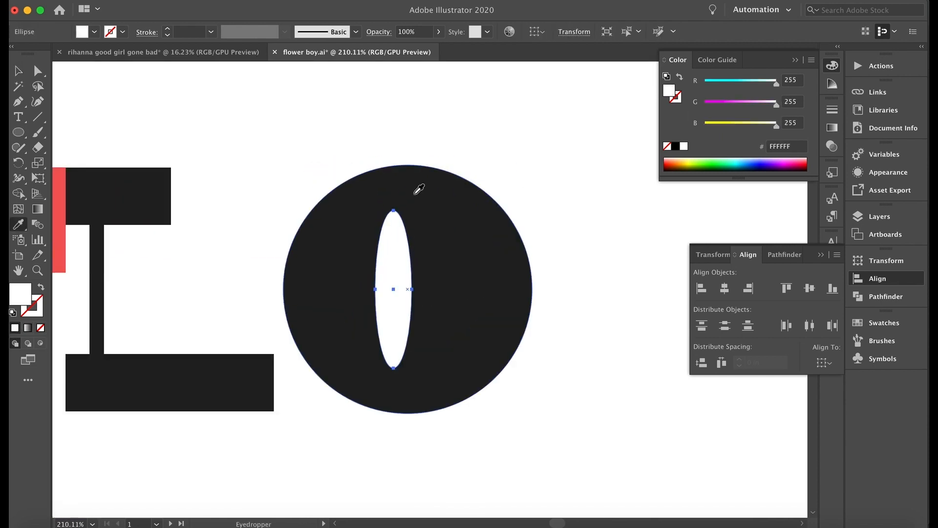
- Rotate the white ellipse diagonally inside the O's black circle and add the circle to the selection
left_click_drag(462, 252, 462, 252)
scroll(391, 271, "down", 2)
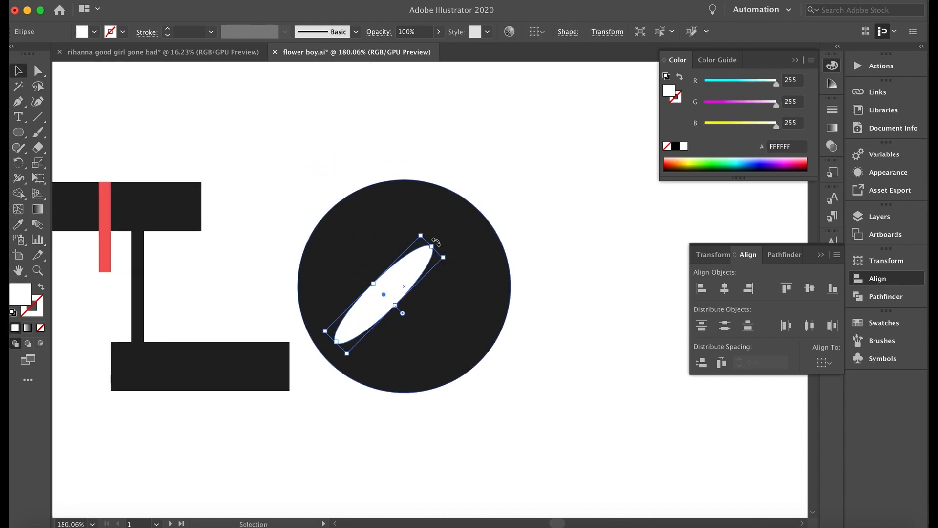
left_click(434, 299, "shift")
scroll(434, 299, "down", 5)
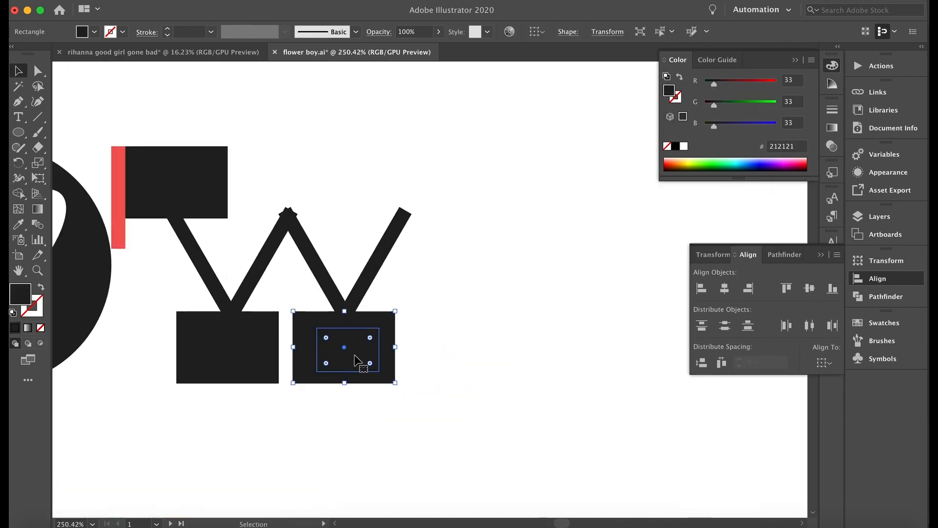
- Duplicate the W's second base rectangle and place the copy over the end of its last diagonal stroke
left_click_drag(356, 360, 416, 224)
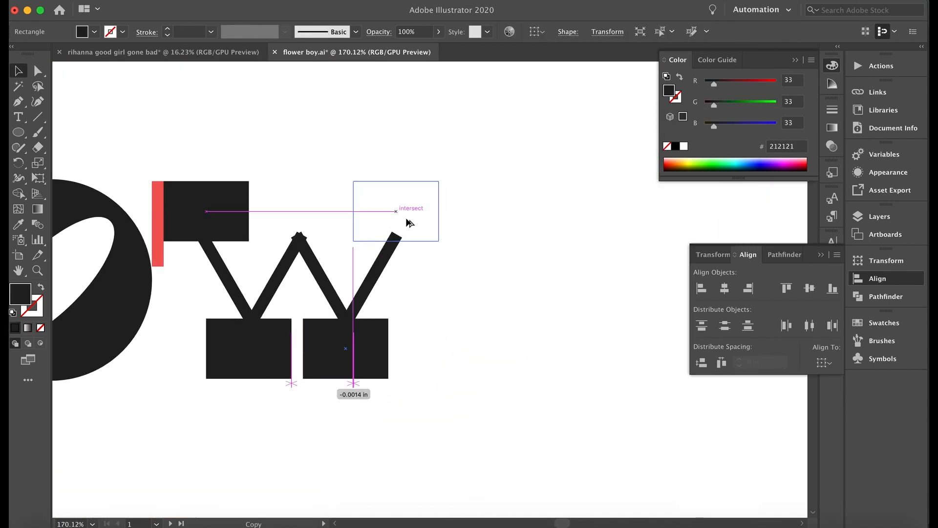
left_click_drag(409, 224, 410, 224)
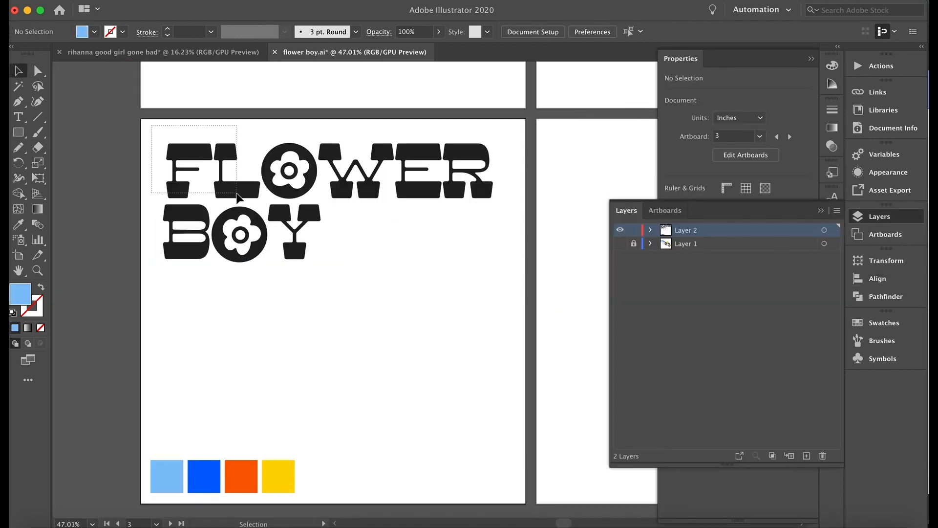
- Recolor the FLOWER BOY letters dark blue and the two round O shapes orange using the palette squares
key("super+a")
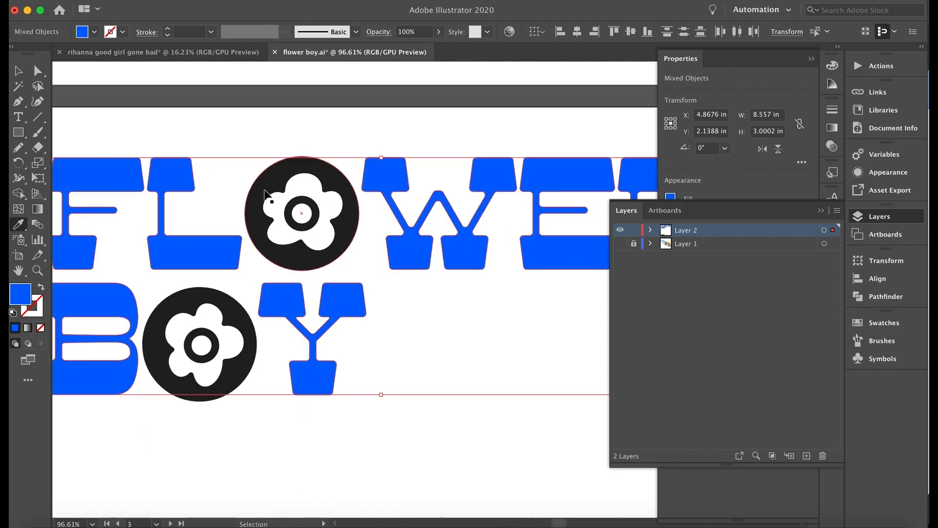
left_click(449, 362)
key("a")
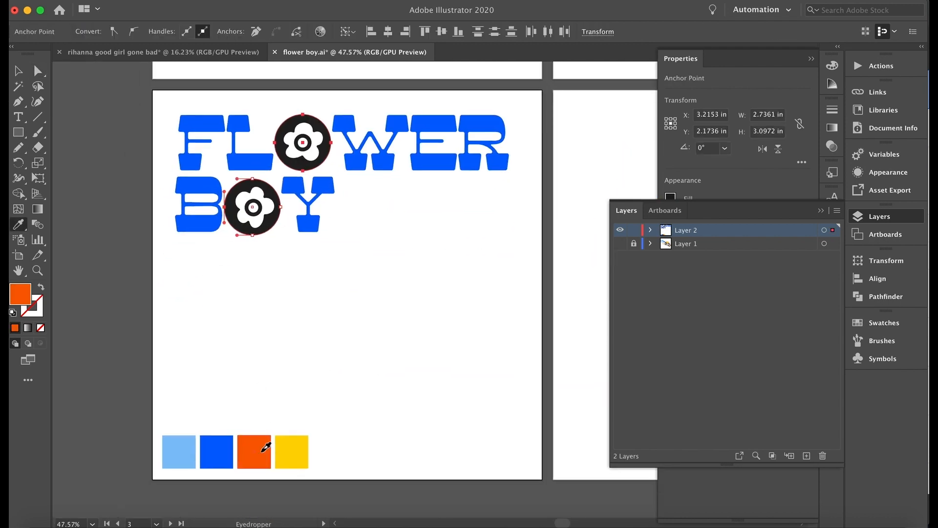
left_click(266, 442)
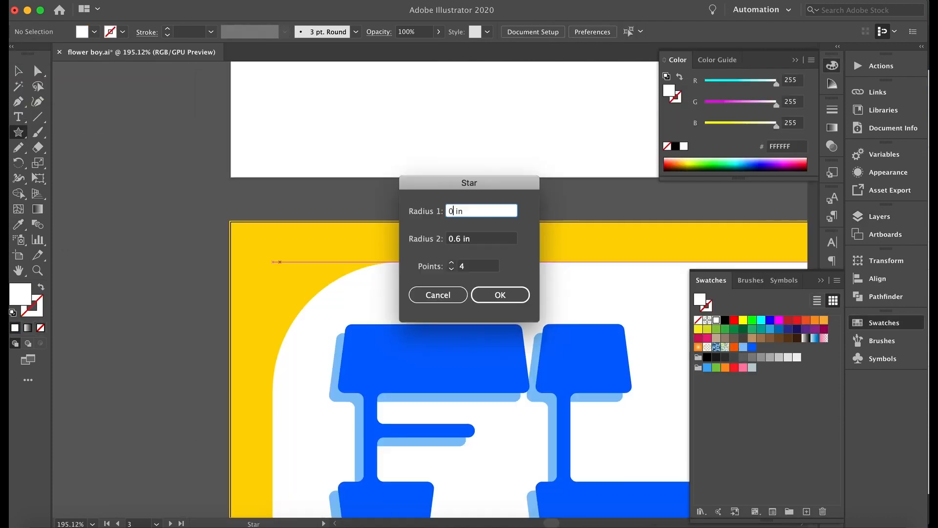
- Create a 4-point star at the yellow frame's upper-left corner and fully round its inner corners into concave curves
key("Return")
left_click_drag(279, 292, 275, 455)
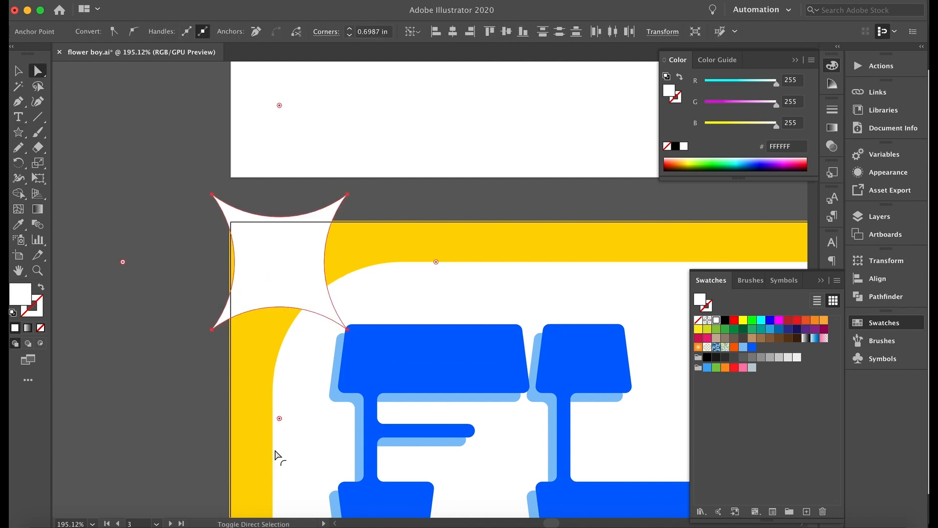
scroll(341, 203, "down", 2)
left_click_drag(298, 267, 276, 266)
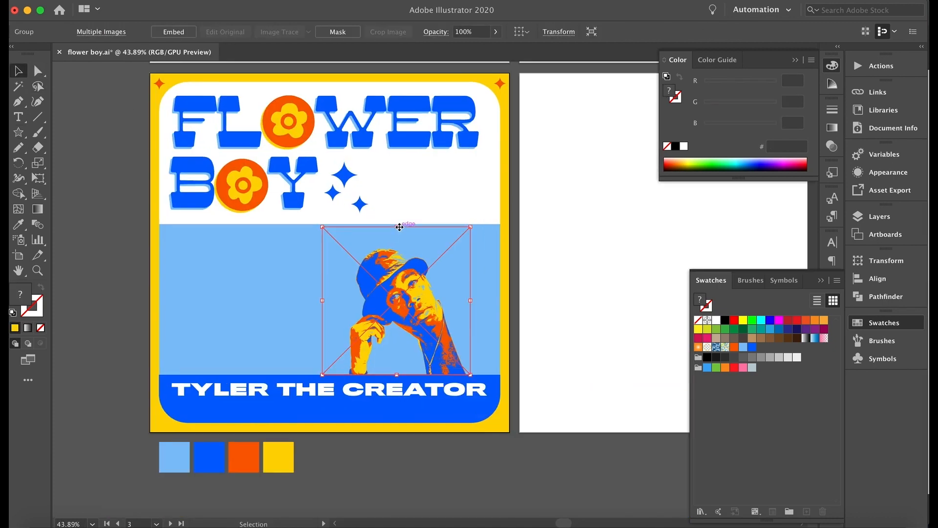
- Shift the portrait rightward and draw a yellow wavy band with the Pen tool across the light blue area
left_click_drag(420, 313, 458, 296)
left_click(132, 303)
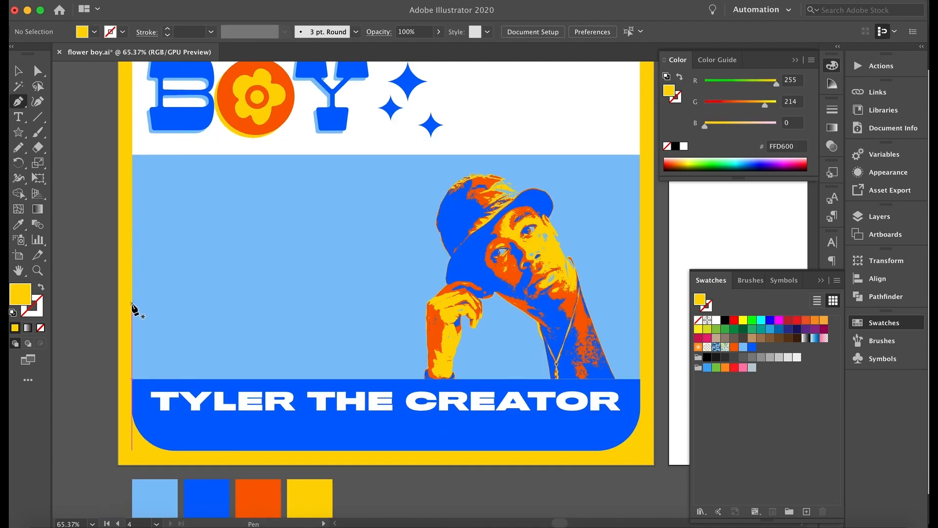
left_click_drag(310, 227, 404, 253)
left_click_drag(533, 191, 609, 138)
left_click(654, 257)
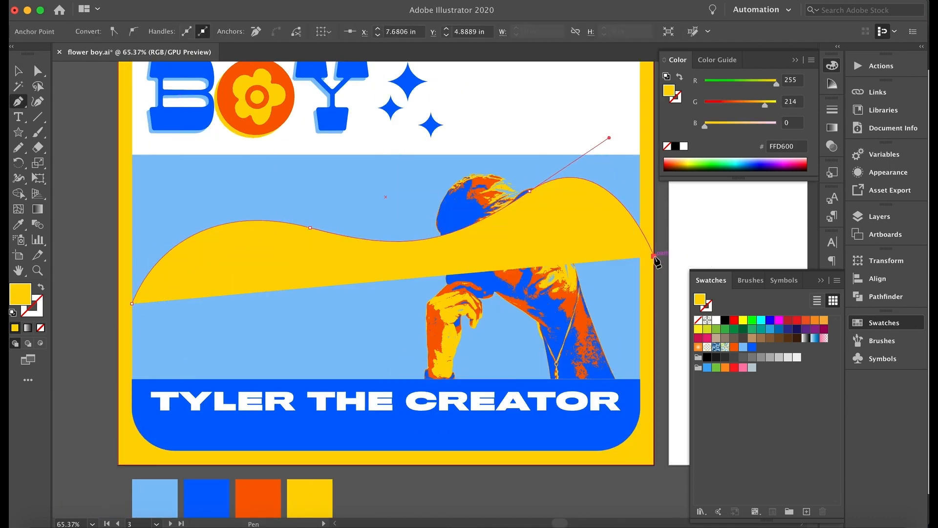
scroll(654, 256, "down", 2)
left_click(654, 268)
left_click_drag(594, 231, 561, 240)
left_click_drag(460, 312, 379, 327)
left_click_drag(305, 323, 275, 352)
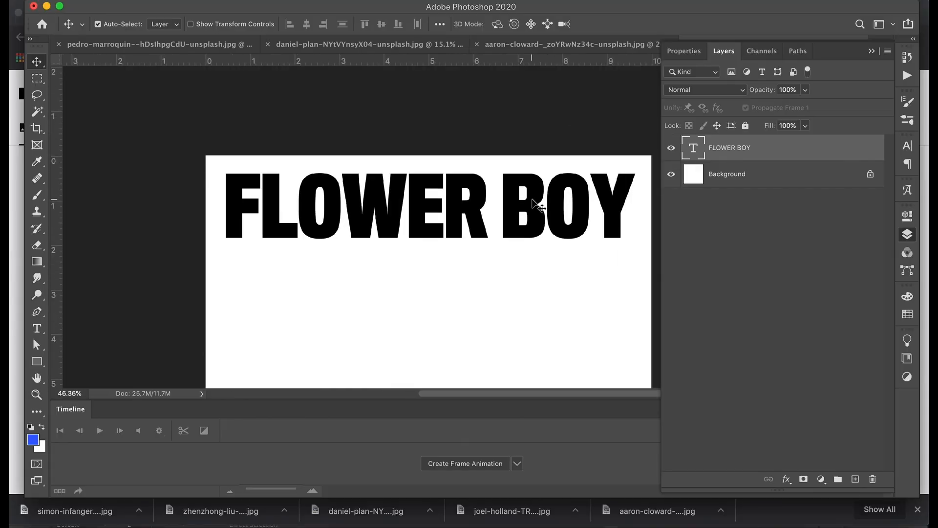
- Switch to Photoshop, paste the overlapping rainbow circles as a Smart Object, and place them below the end of the FLOWER BOY title
key("super+v")
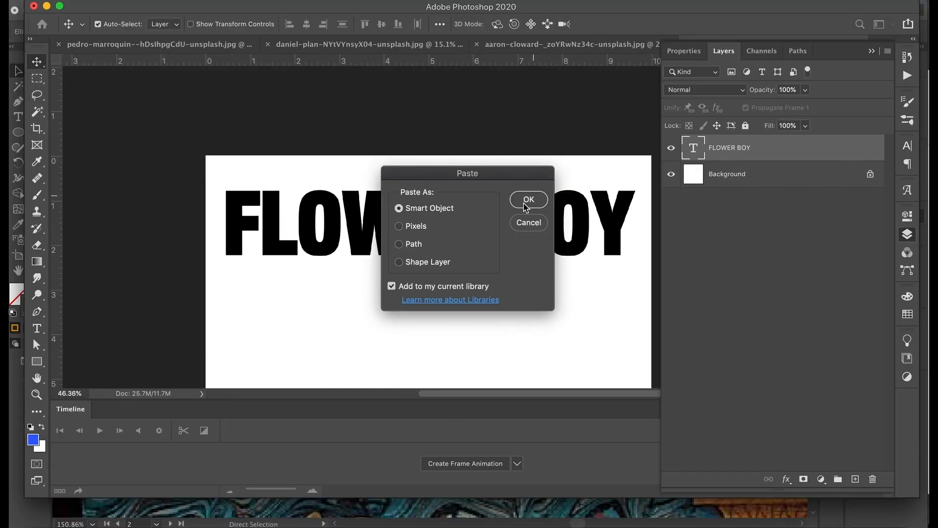
key("Return")
key("super+minus")
left_click_drag(452, 279, 572, 289)
key("Return")
key("super+minus")
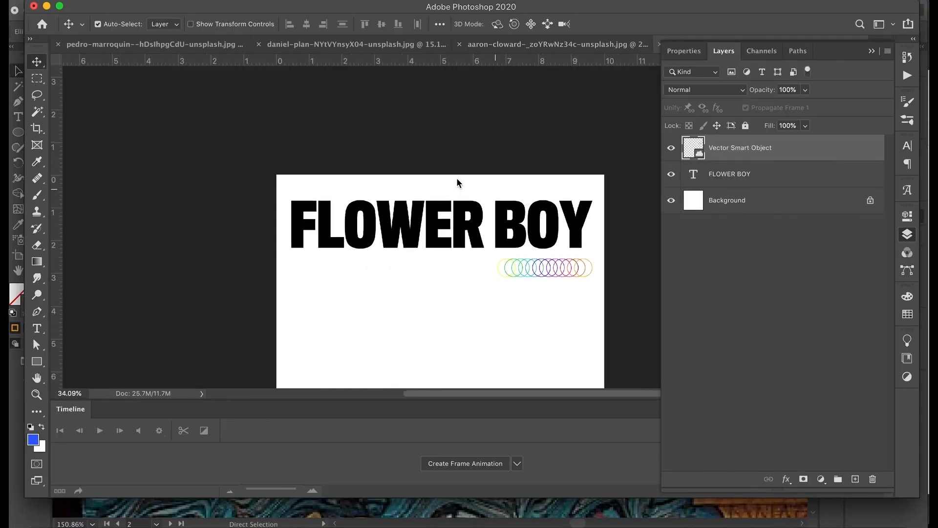
key("super+v")
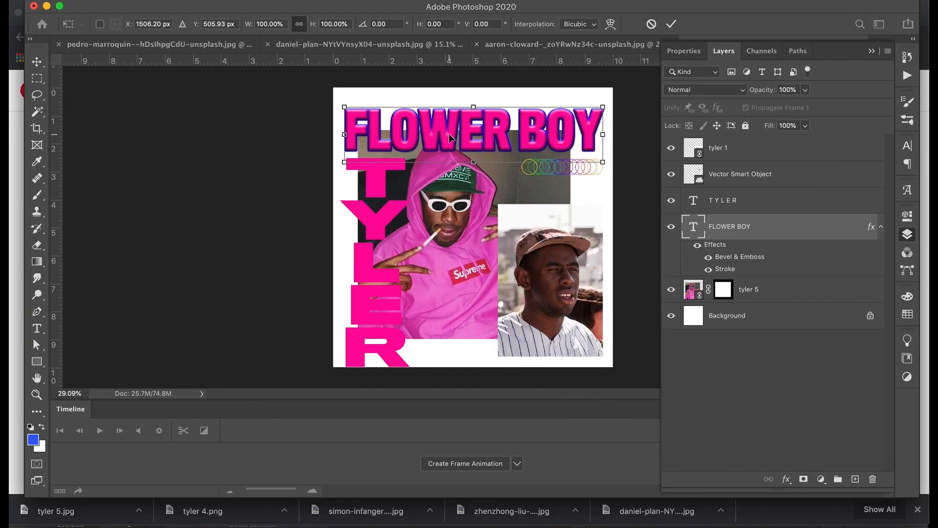
- Scale the FLOWER BOY title to 74.08% toward the cover's right edge and select the vertical TYLER text
left_click_drag(342, 103, 411, 114)
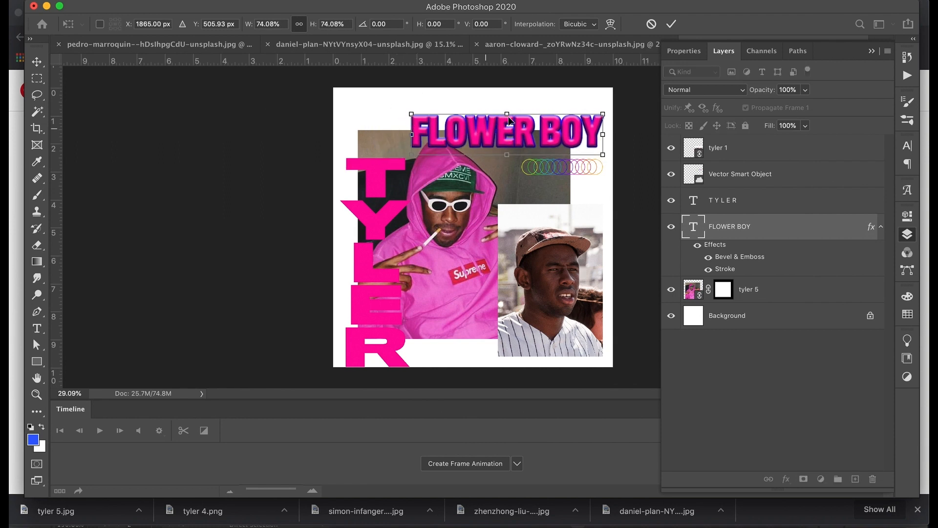
double_click(364, 186)
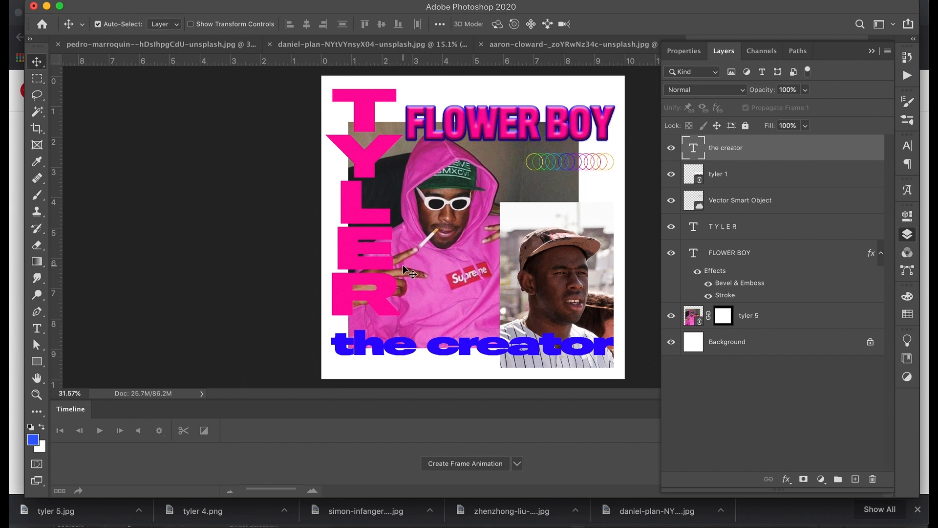
- Paint strokes on Layer 1 over the black-and-white portrait with the Mixer Brush using a Kyle's Real Oils brush
scroll(409, 273, "up", 3)
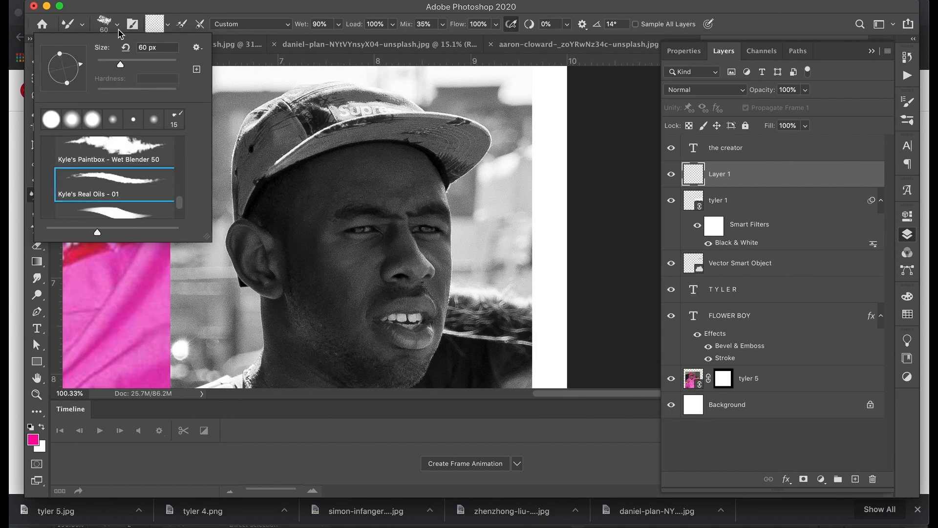
left_click(283, 129)
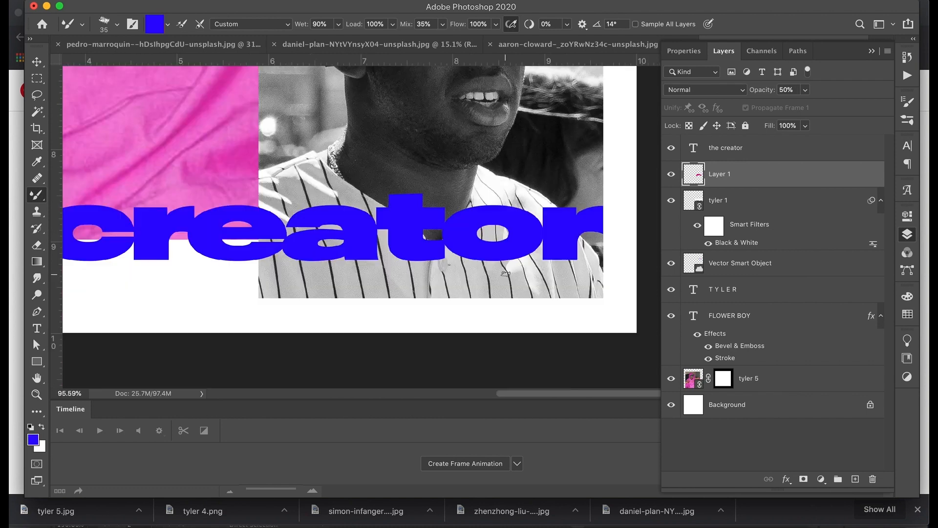
mouse_move(288, 187)
left_mouse_down()
mouse_move(455, 278)
mouse_move(384, 226)
mouse_move(282, 180)
left_mouse_up()
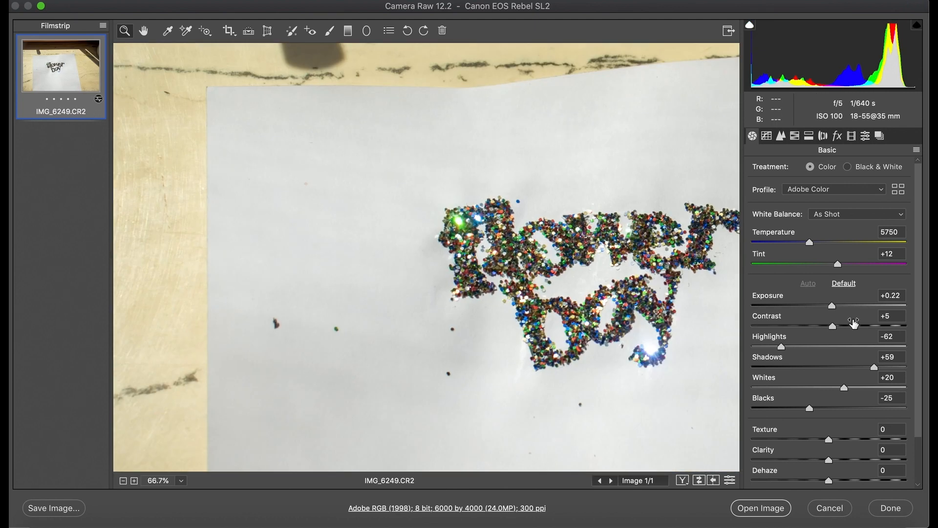
- Raise the Highlights slightly for IMG_6249.CR2 in Camera Raw
mouse_move(782, 347)
left_mouse_down()
mouse_move(810, 350)
mouse_move(788, 347)
left_mouse_up()
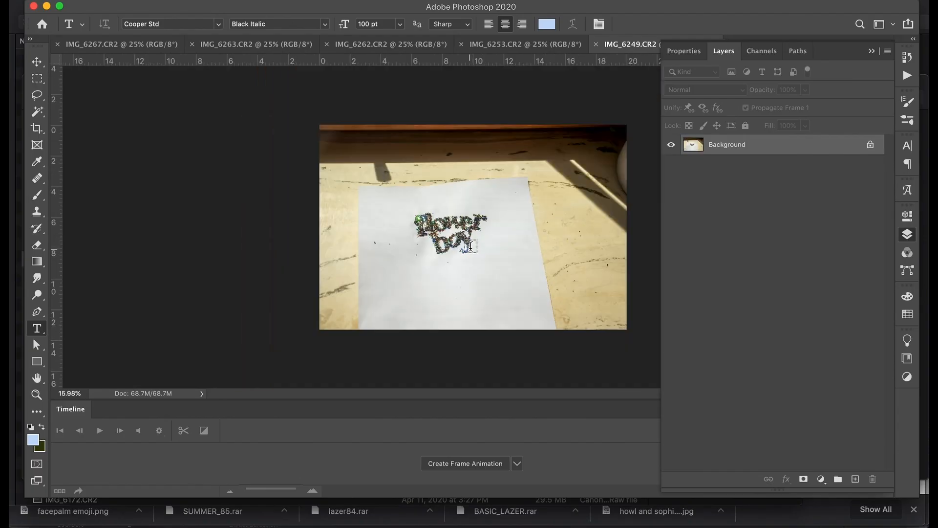
- Crop IMG_6249.CR2 to a 1:1 square tightly around the glitter lettering on the white paper
key("c")
left_click(120, 24)
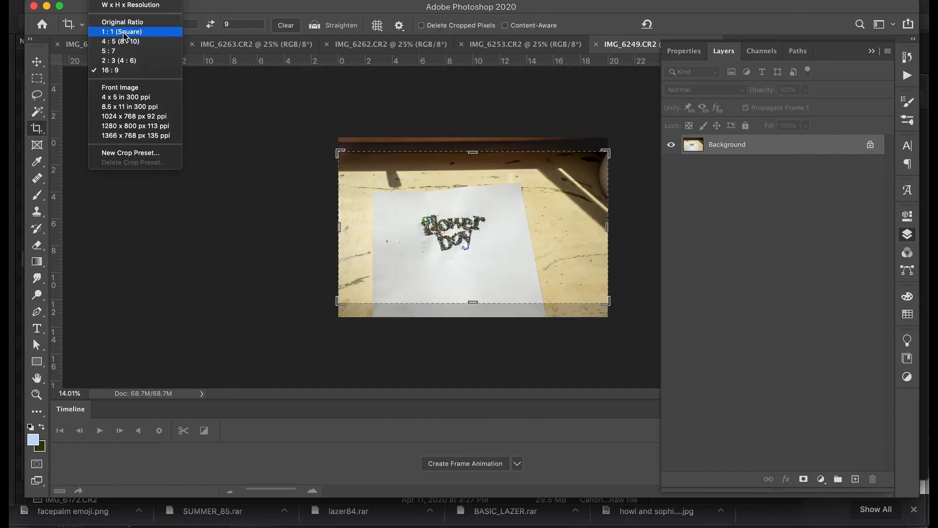
left_click(125, 31)
left_click_drag(537, 230, 498, 229)
left_click_drag(418, 227, 431, 231)
scroll(440, 225, "down", 2)
scroll(440, 224, "up", 6)
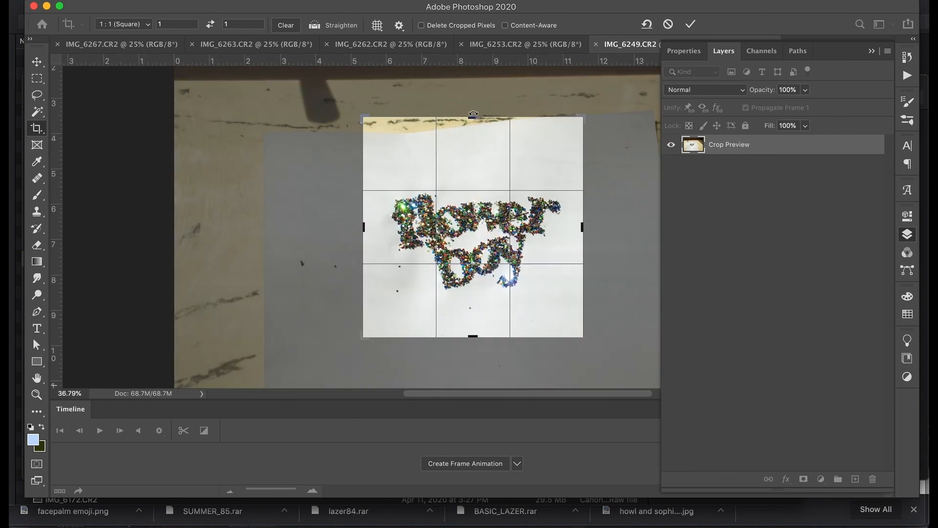
left_click_drag(472, 118, 473, 132)
left_click(690, 24)
scroll(480, 222, "up", 4)
scroll(480, 222, "down", 3)
- Bring the rainbow streak from IMG_6253.CR2 into the glitter lettering image and scale it down to the canvas width
left_click(526, 44)
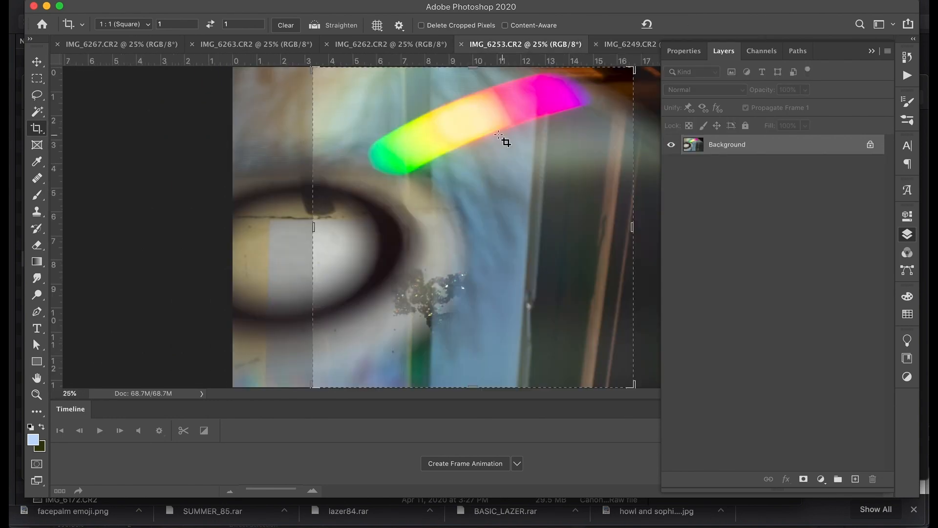
scroll(614, 133, "down", 3)
left_click(36, 93)
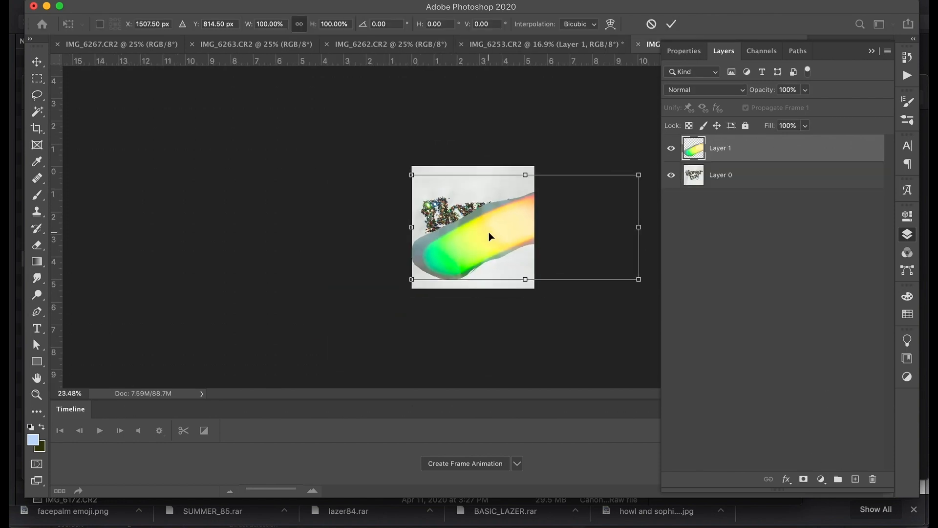
left_click_drag(639, 224, 539, 225)
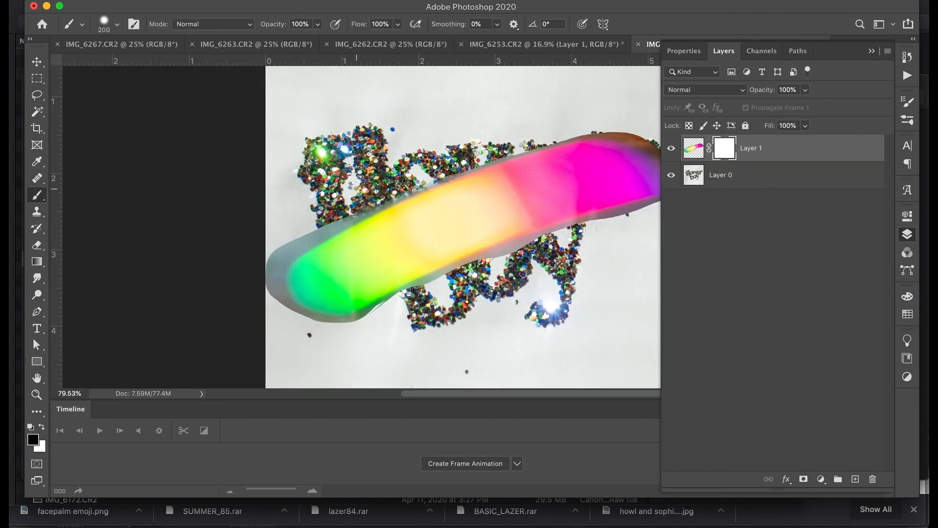
- Paint black on Layer 1's mask to hide the grey edges around the rainbow streak
left_click_drag(361, 213, 269, 257)
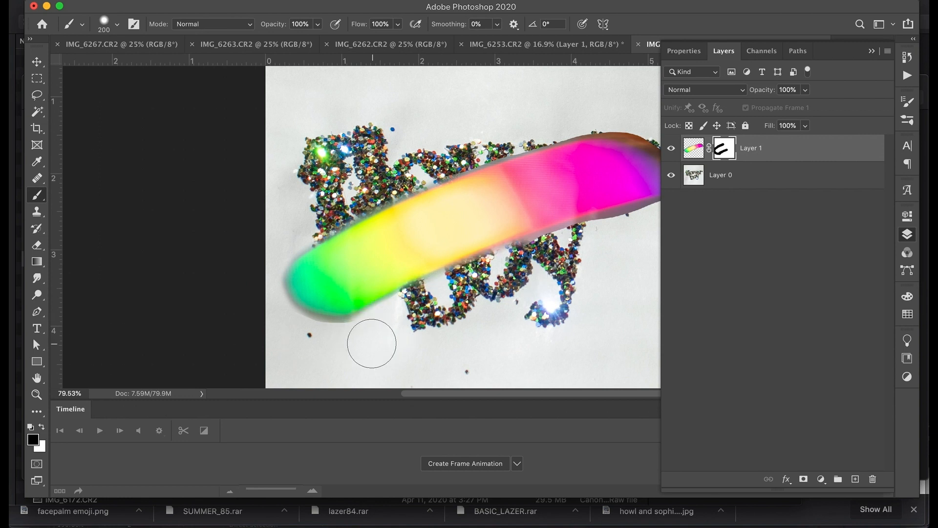
scroll(469, 225, "down", 2)
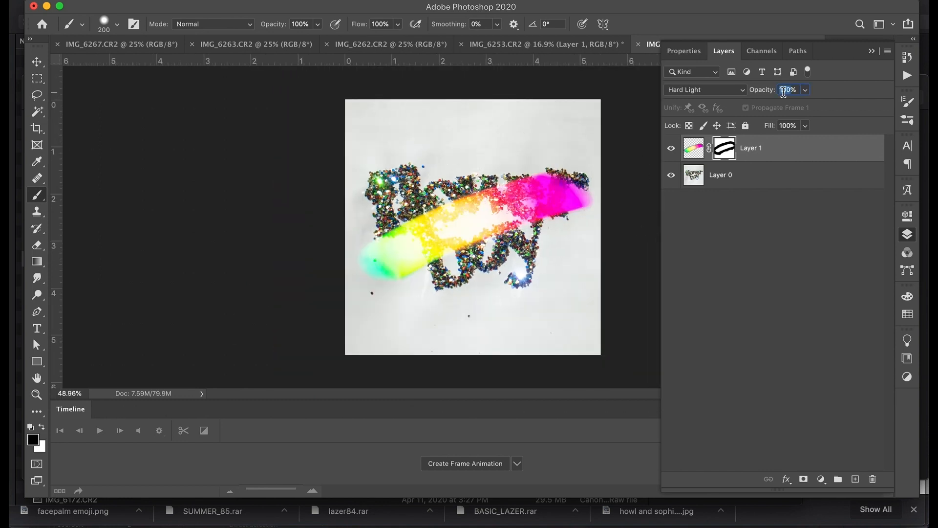
- Set the rainbow streak's layer opacity to 50% and enlarge the streak to 124.01%
key("ctrl+t")
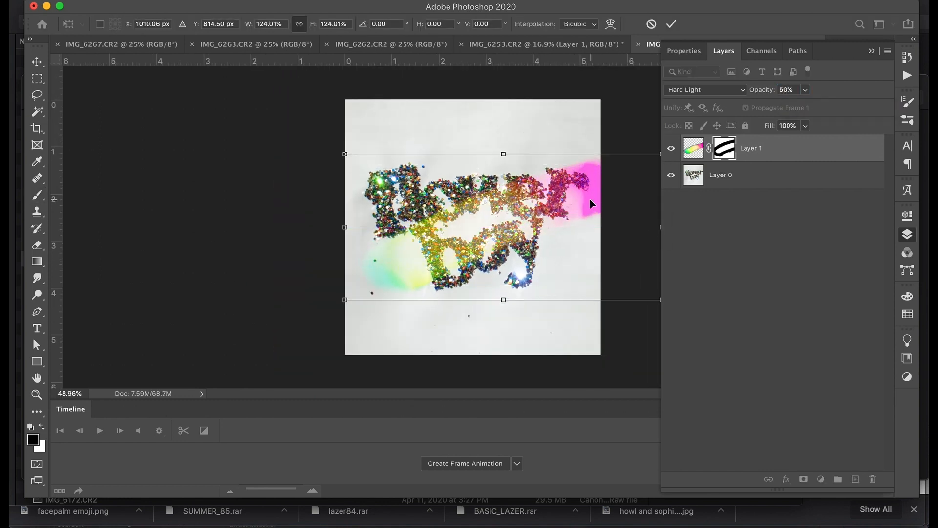
key("Return")
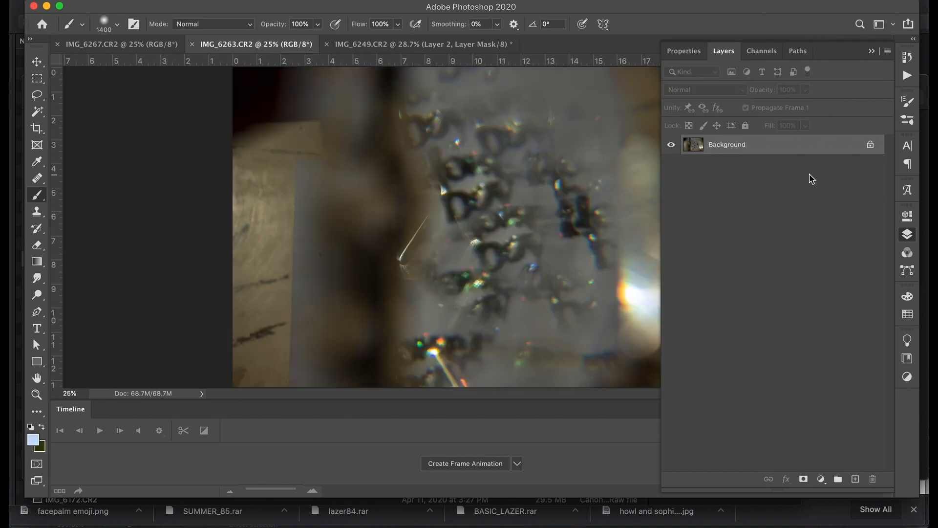
- Paste the IMG_6263.CR2 photo into the lettering image, scale it over the canvas, and set its blending to Linear Light
left_click(392, 49)
key("super+v")
key("super+t")
scroll(559, 192, "down", 4)
left_click_drag(484, 240, 341, 196)
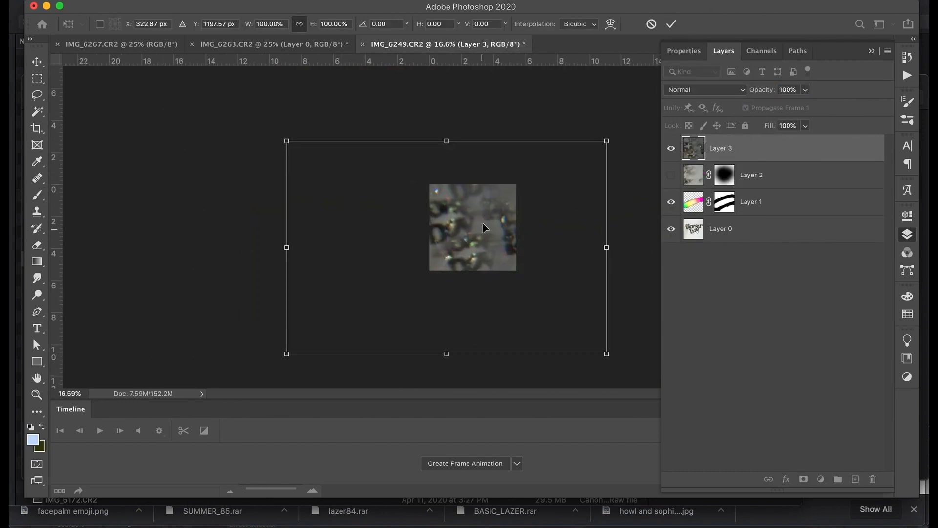
scroll(482, 226, "up", 2)
left_click_drag(638, 250, 594, 251)
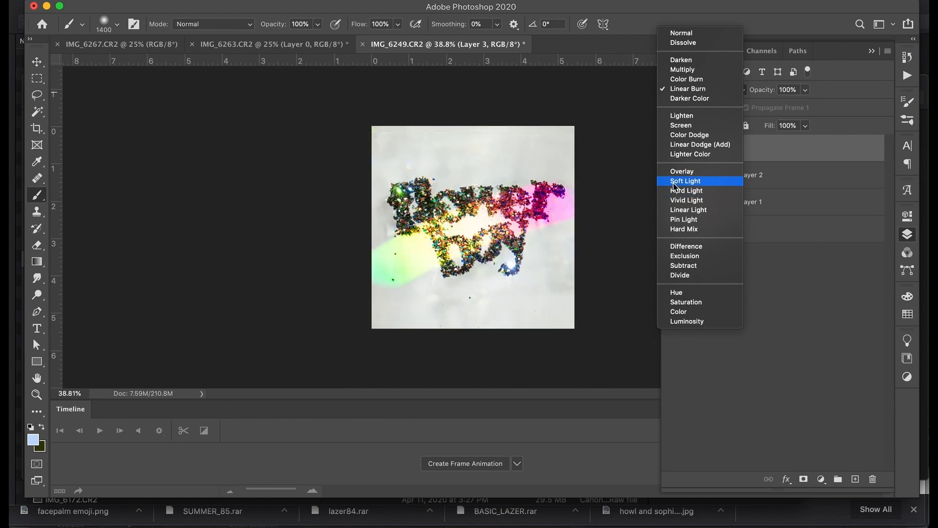
left_click(688, 209)
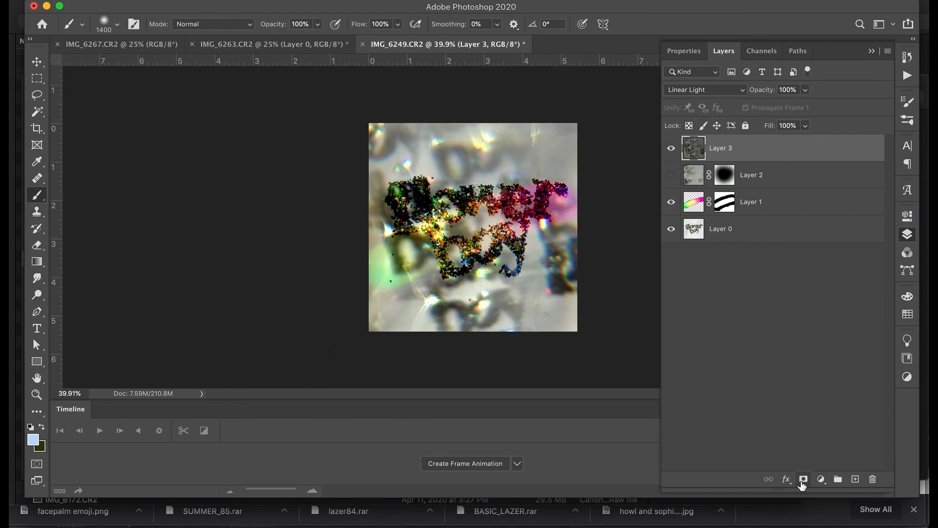
- Add a Curves adjustment layer above Layer 3 and raise its curve to brighten the image
left_click(821, 479)
left_click(779, 316)
left_click_drag(704, 288, 682, 232)
left_click_drag(781, 181, 780, 164)
- Toggle the clipping of the Curves 1 adjustment to Layer 3 to compare its effect
left_click(723, 50)
left_click(751, 159, "alt")
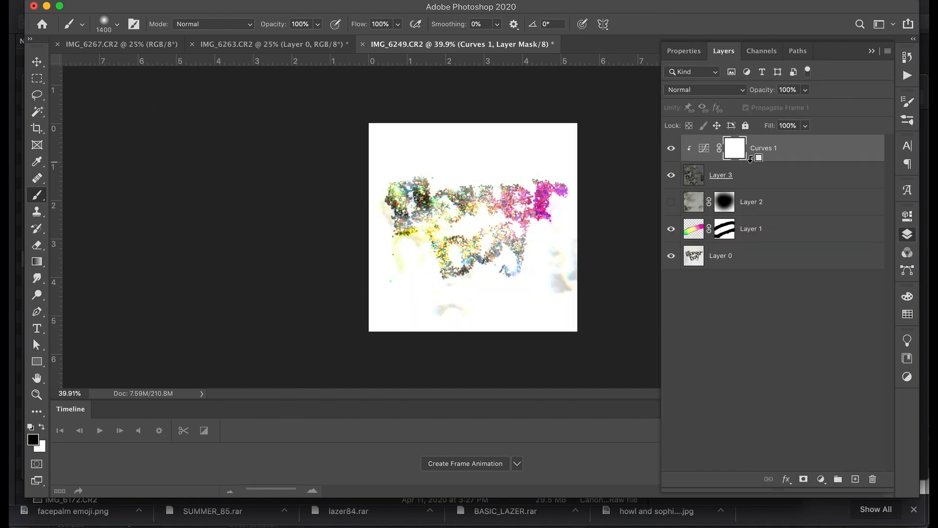
left_click(751, 161, "alt")
left_click(753, 159, "alt")
- Set the Curves 1 adjustment layer's blending mode to Darken
left_click(695, 90)
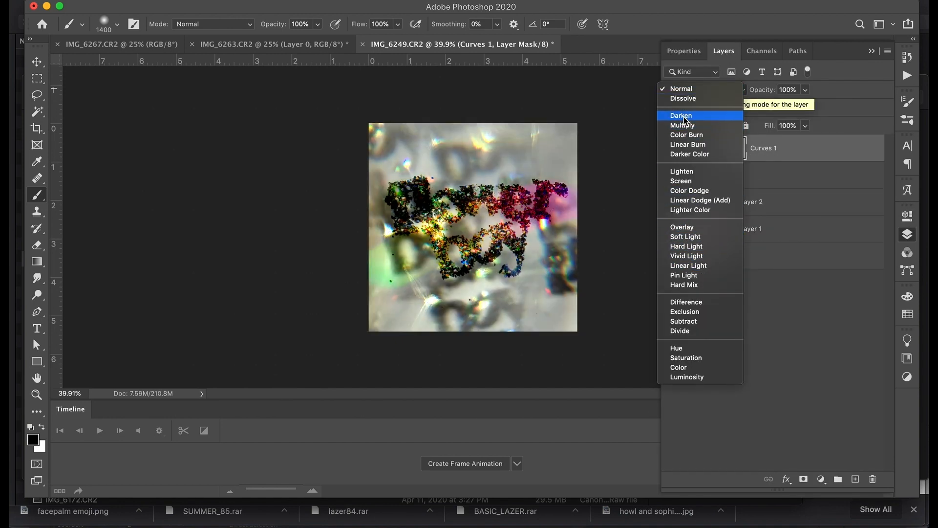
left_click(690, 117)
left_click(784, 90)
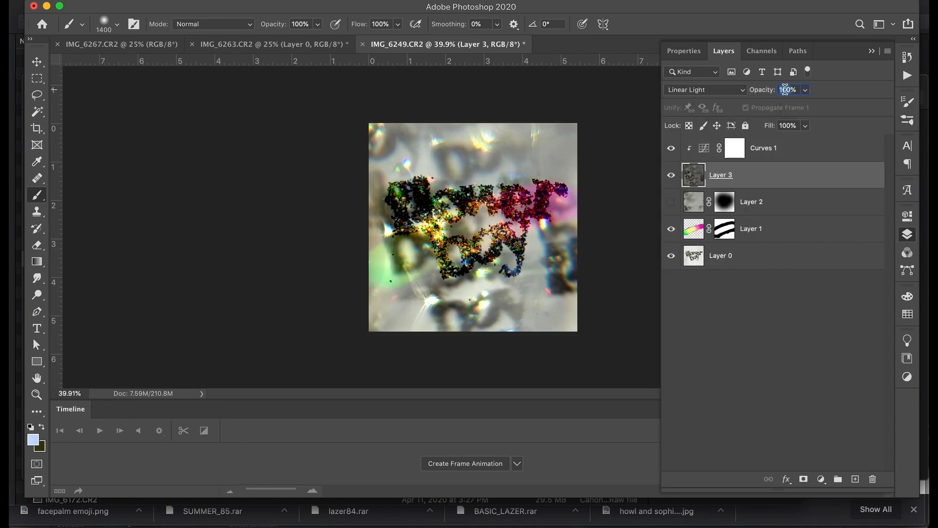
- Try Lighten blending on Layer 4 of flower boy.tif and return it to Normal
left_click(750, 92)
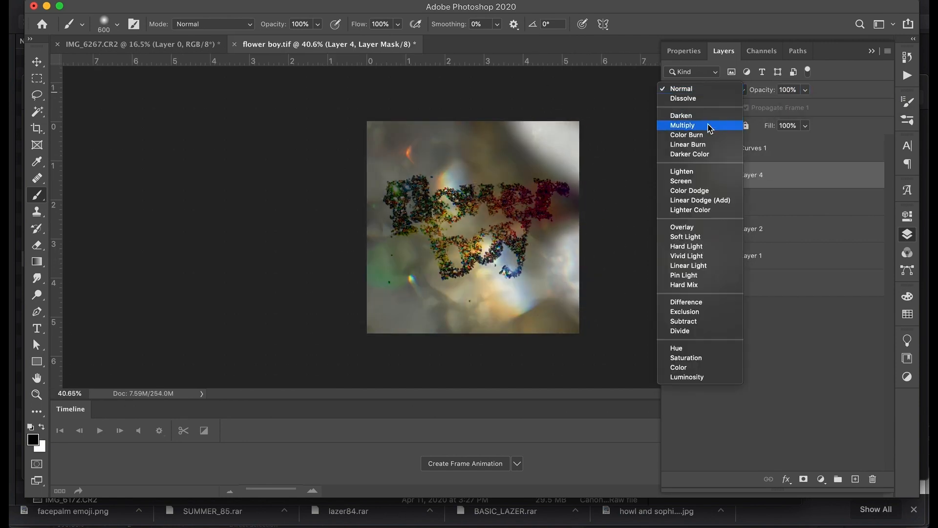
left_click(712, 172)
left_click(699, 89)
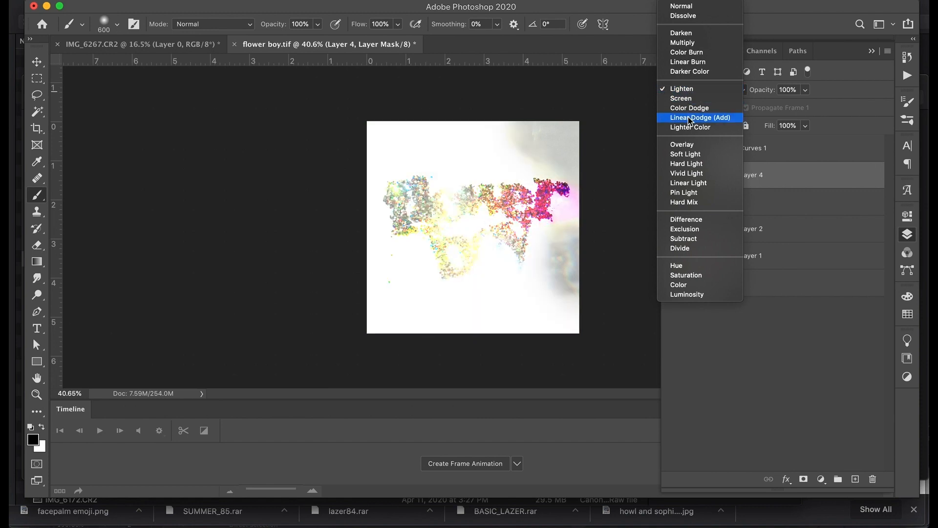
left_click(596, 258)
left_click(696, 89)
left_click(690, 5)
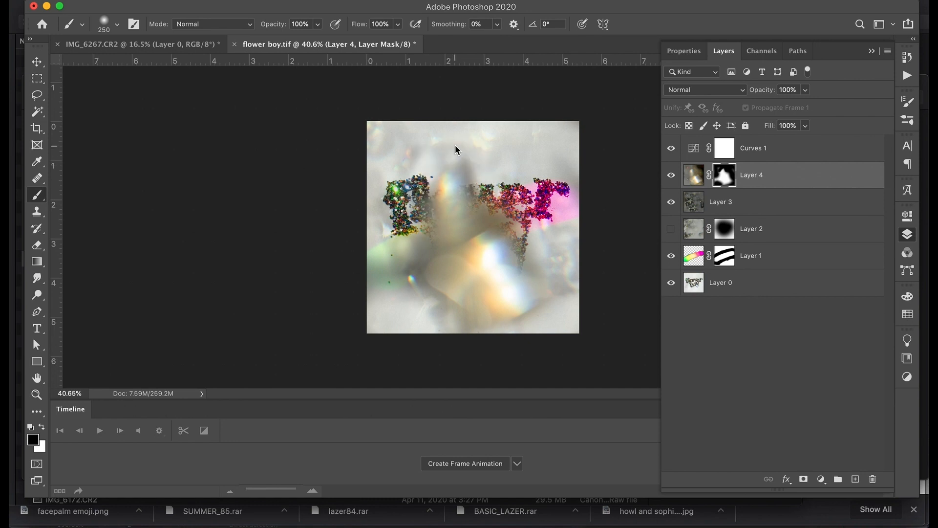
- Clean up the stray grey patches in Layer 4's mask by painting black around the white shape
left_click(716, 181, "alt")
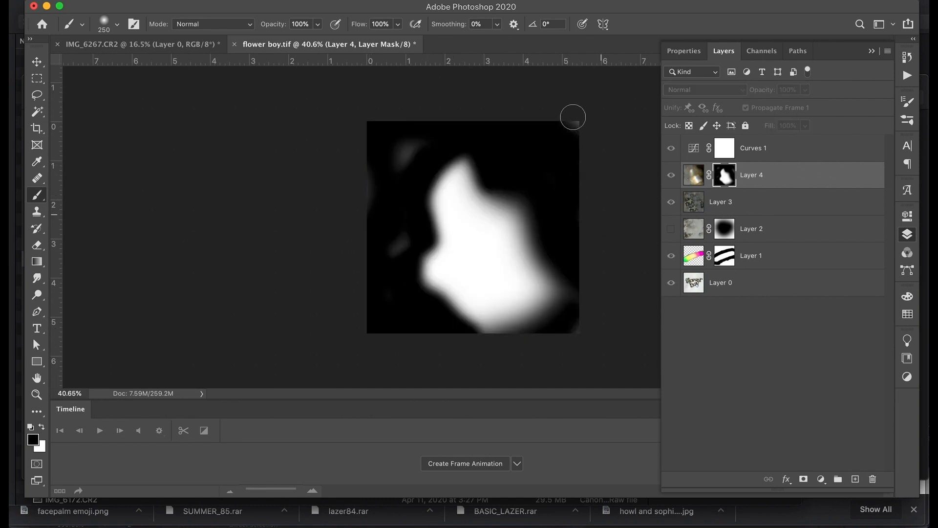
left_click(576, 329)
left_click(718, 179, "alt")
left_click(716, 179, "alt")
left_click(722, 175, "alt")
left_click_drag(526, 324, 557, 311)
left_click(699, 89)
left_click(704, 88)
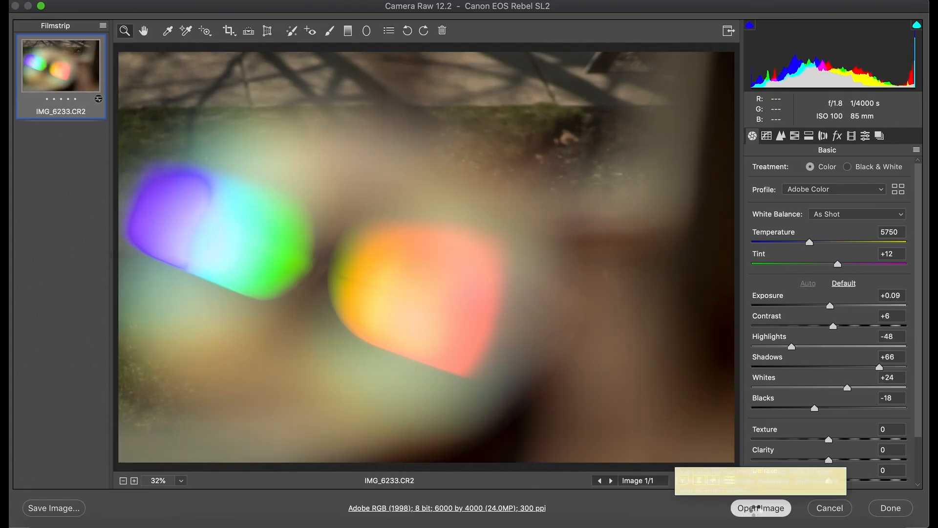
- Open the IMG_6233.CR2 photo from Camera Raw and copy its layer into flower boy.tif
left_click(757, 508)
left_click(871, 144)
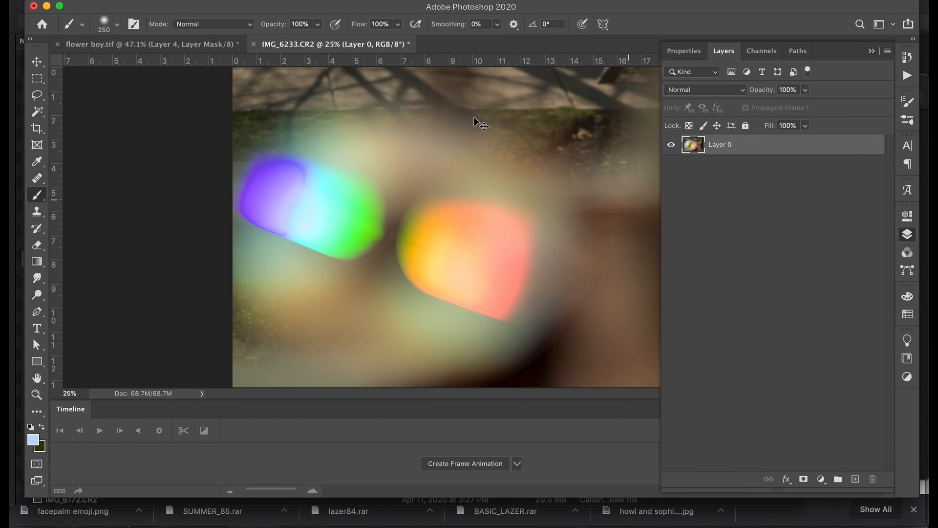
left_click_drag(480, 125, 408, 225)
- Scale the IMG_6233.CR2 photo layer to 39.82% and position it over the cover canvas
key("super+t")
key("super+minus")
key("super+minus")
key("super+minus")
key("super+minus")
key("super+minus")
left_click_drag(618, 262, 586, 262)
left_click_drag(518, 259, 496, 229)
left_click_drag(564, 229, 506, 228)
left_click_drag(440, 231, 456, 229)
key("super+plus")
left_click_drag(551, 228, 541, 233)
scroll(479, 229, "up", 5)
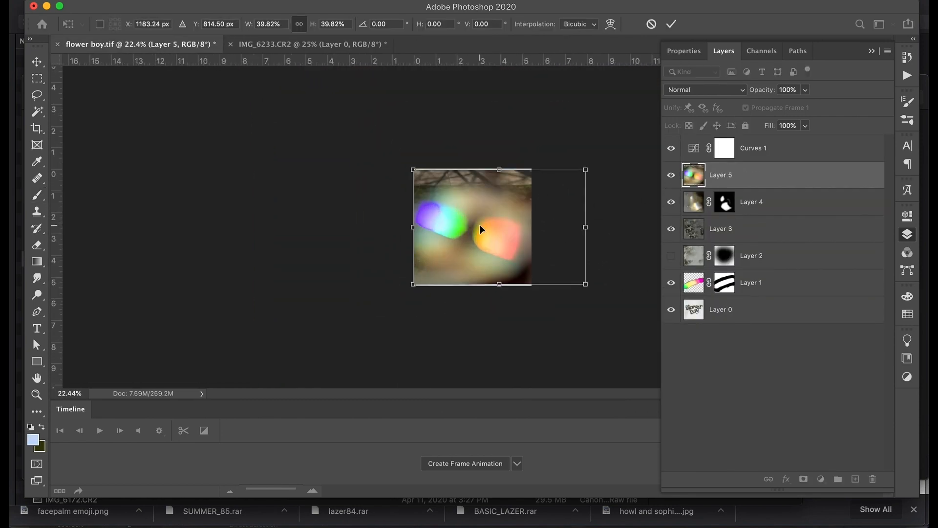
key("Return")
- Mask Layer 5 down to its two coloured light spots and set its blending mode to Overlay
scroll(489, 269, "up", 2)
left_click(803, 479)
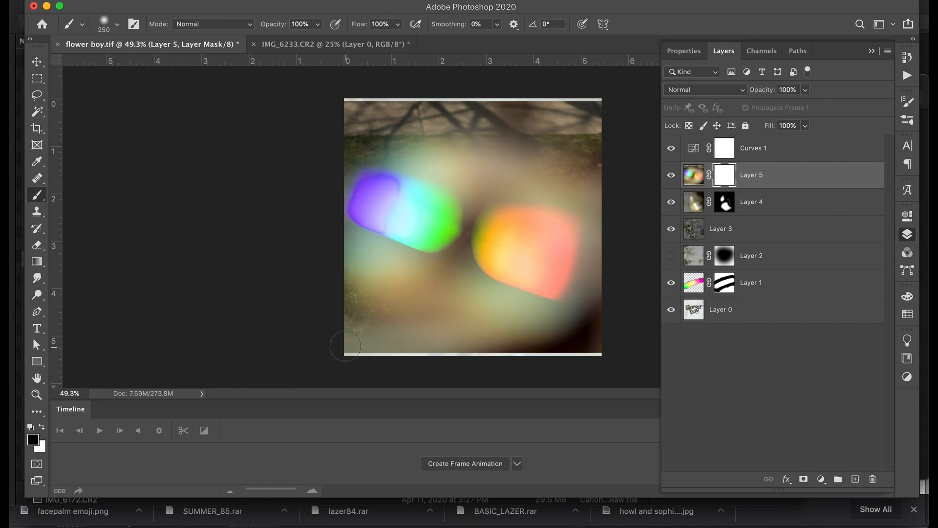
left_click(117, 24)
left_click(169, 64)
left_click_drag(97, 93, 139, 92)
left_click_drag(362, 124, 478, 152)
left_click(706, 90)
left_click(683, 226)
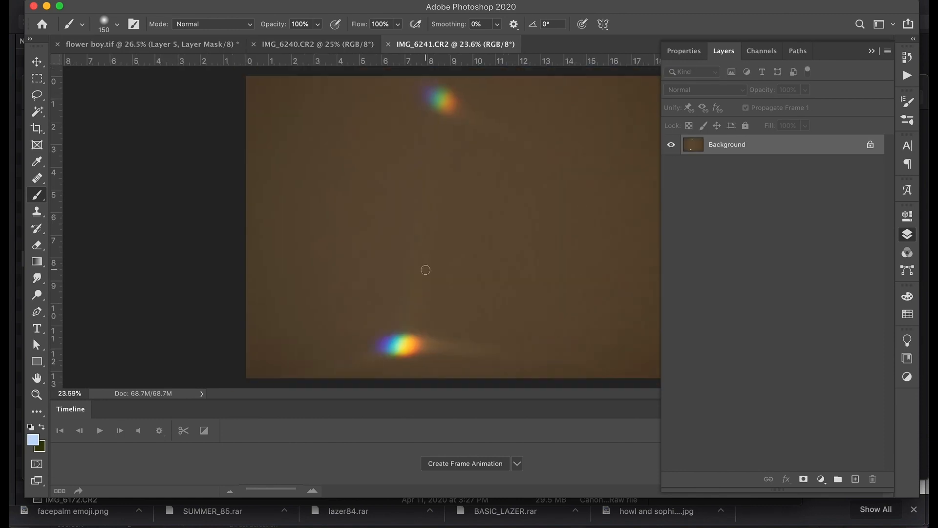
- Copy the lassoed upper rainbow flare from IMG_6241.CR2 into flower boy.tif and position it over the lettering
key("l")
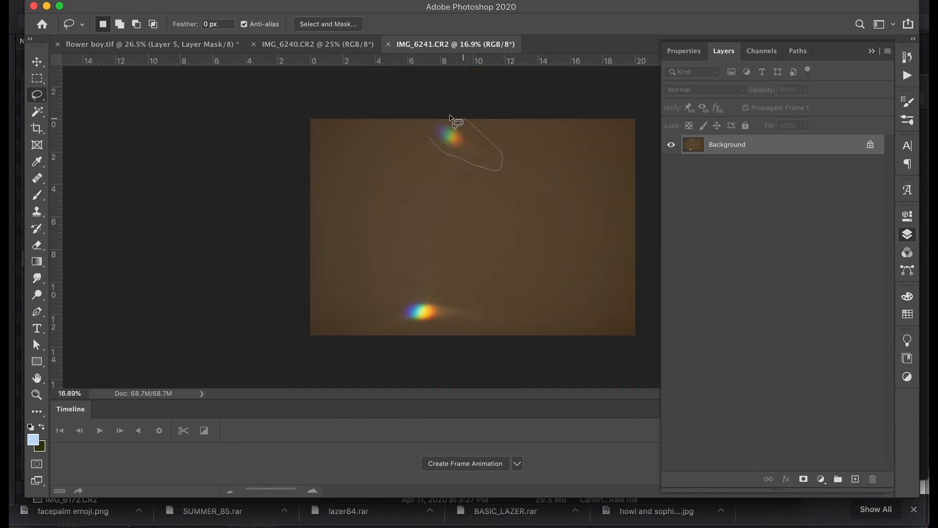
key("super+j")
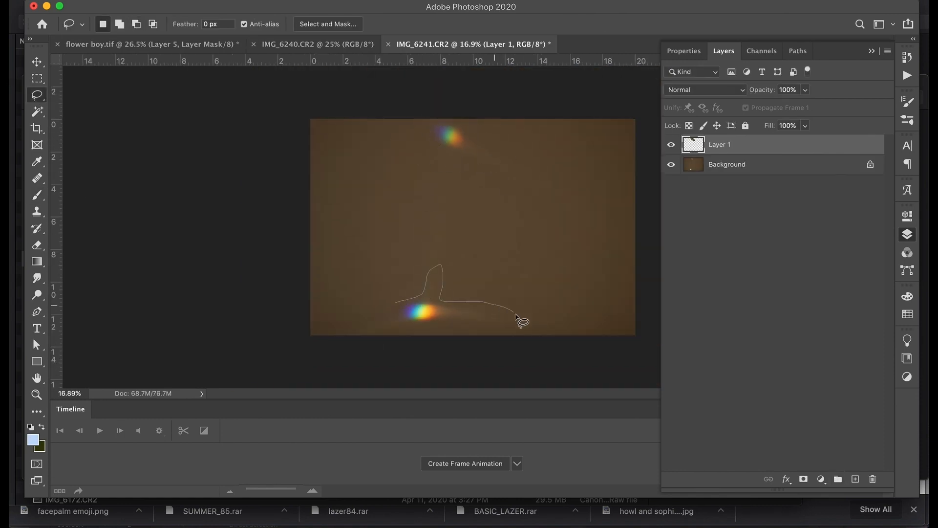
left_click_drag(732, 173, 562, 210)
key("super+t")
left_click_drag(521, 188, 432, 201)
scroll(431, 201, "up", 5)
key("Return")
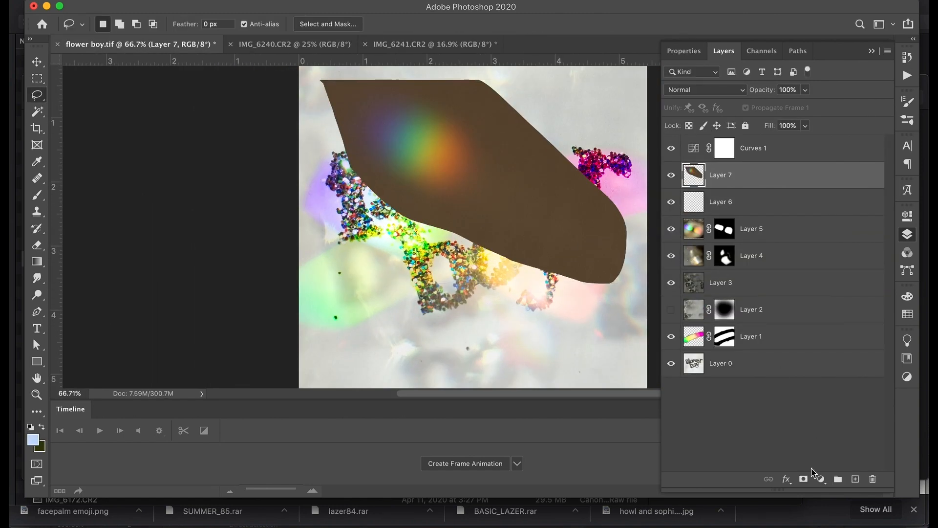
- Mask away the brown area around Layer 7's rainbow flare and set the layer's blending mode to Lighten
left_click(804, 479)
key("b")
mouse_move(515, 243)
left_mouse_down()
mouse_move(504, 326)
mouse_move(491, 66)
left_mouse_up()
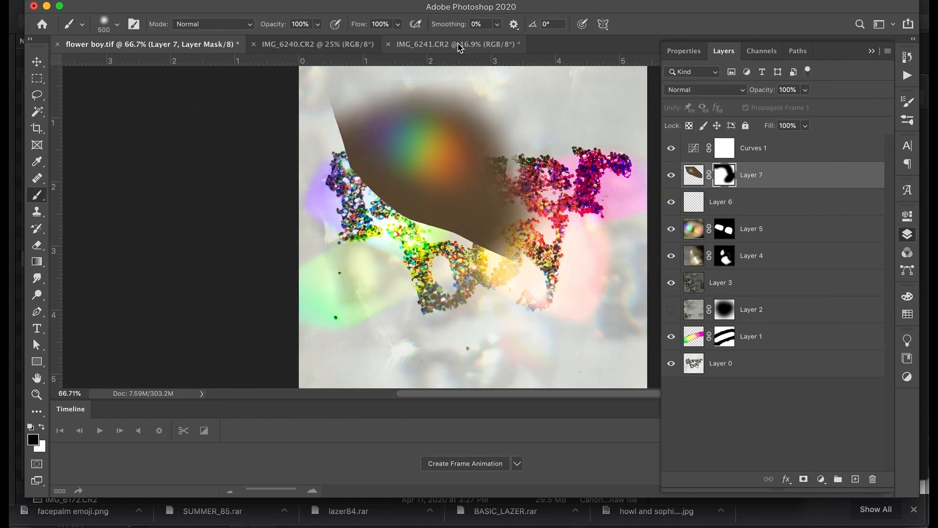
left_click_drag(333, 163, 514, 242)
mouse_move(493, 195)
left_mouse_down()
mouse_move(394, 84)
mouse_move(409, 173)
left_mouse_up()
key("super+z")
key("x")
left_click(705, 89)
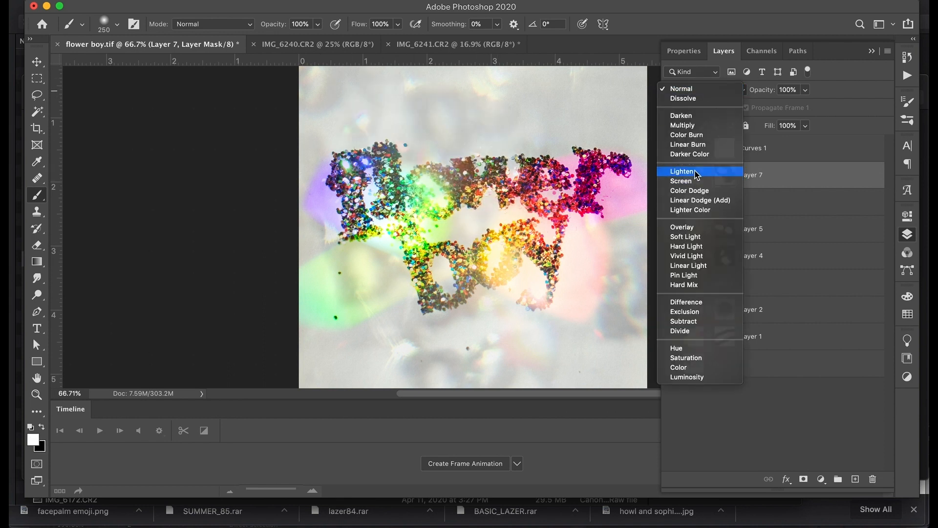
left_click(682, 172)
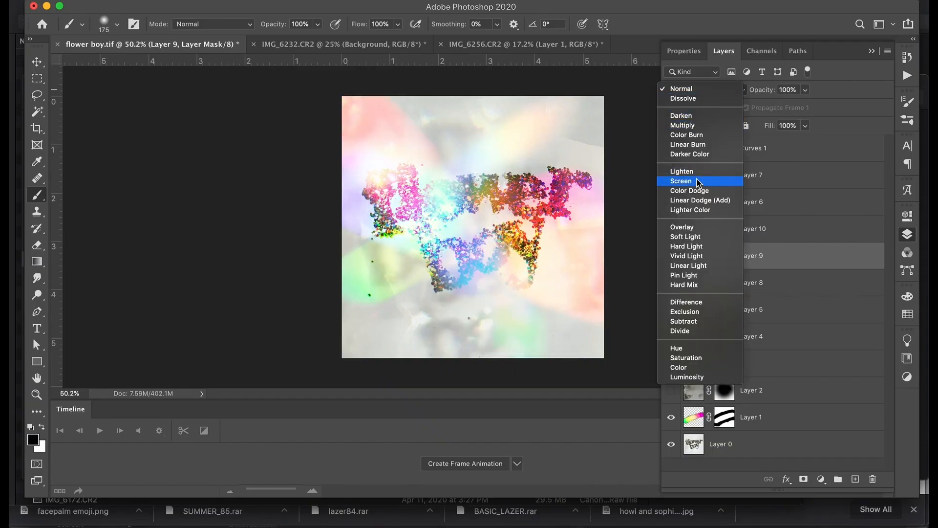
- Rotate Layer 9's rainbow streak to run horizontally across the cover and set its blending mode to Overlay
left_click(682, 137)
key("super+t")
left_click_drag(548, 161, 538, 125)
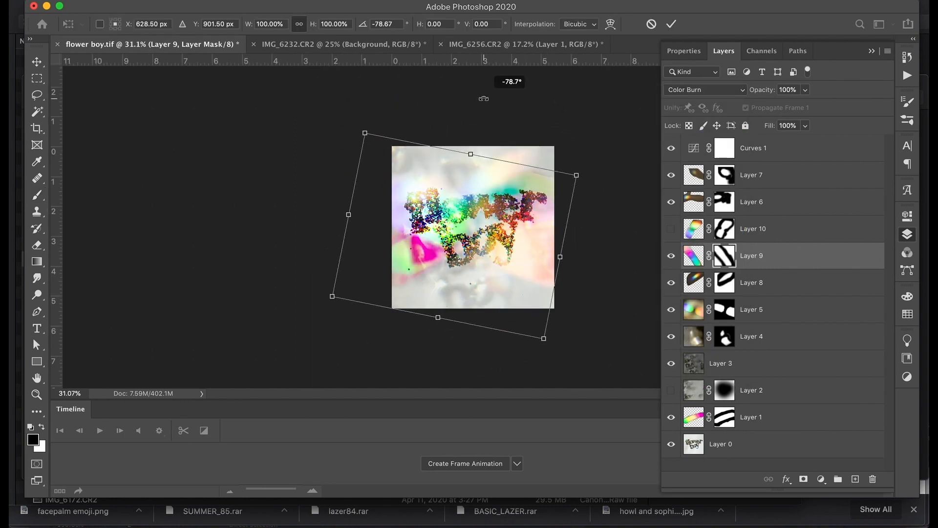
left_click_drag(475, 229, 478, 194)
key("Return")
left_click(706, 90)
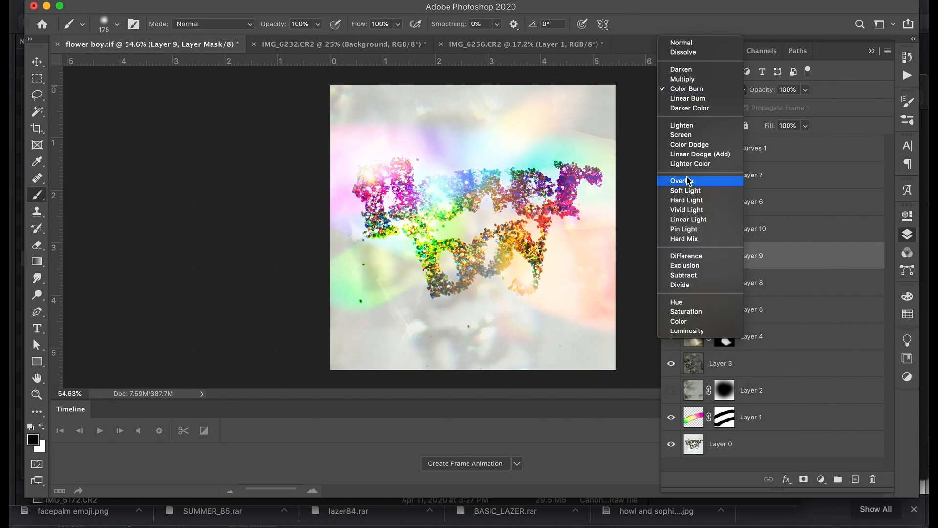
left_click(691, 181)
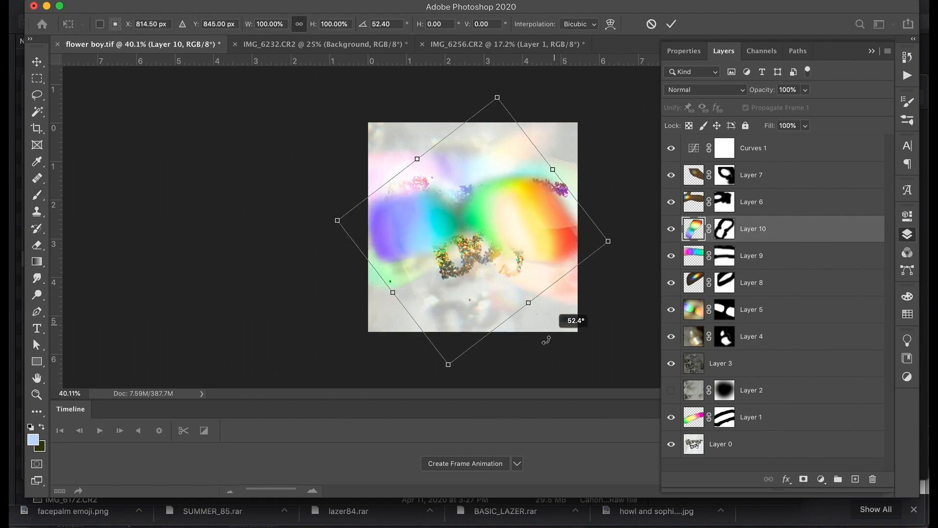
- Rotate Layer 10's rainbow to 59.14° and scale it to 117.59% along the cover's lower edge, with Overlay blending
mouse_move(577, 319)
left_mouse_down()
mouse_move(533, 322)
mouse_move(530, 310)
mouse_move(515, 319)
left_mouse_up()
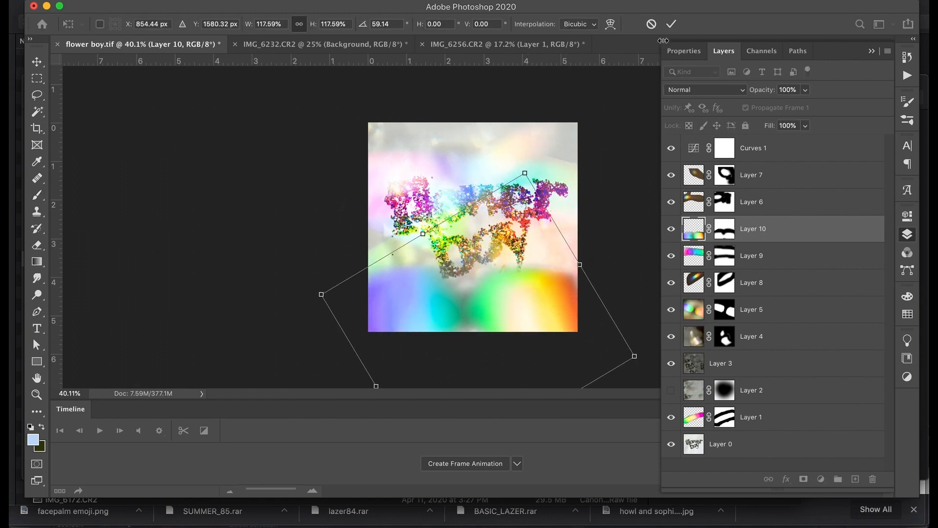
key("Return")
left_click(694, 89)
left_click(683, 227)
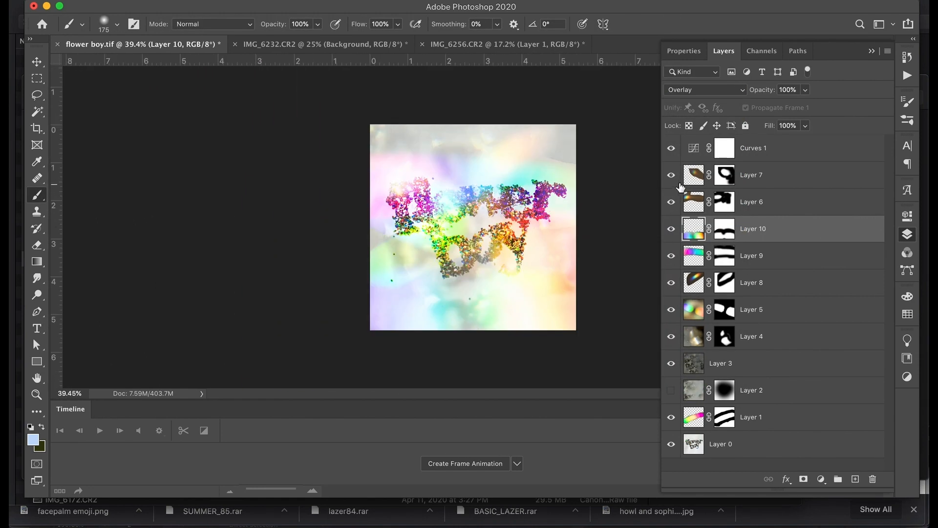
scroll(521, 144, "up", 3)
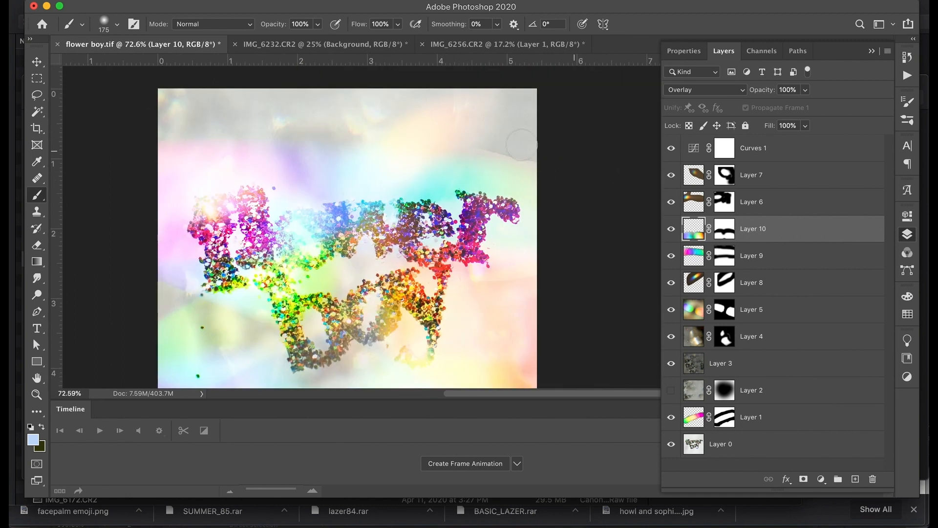
left_click(665, 203)
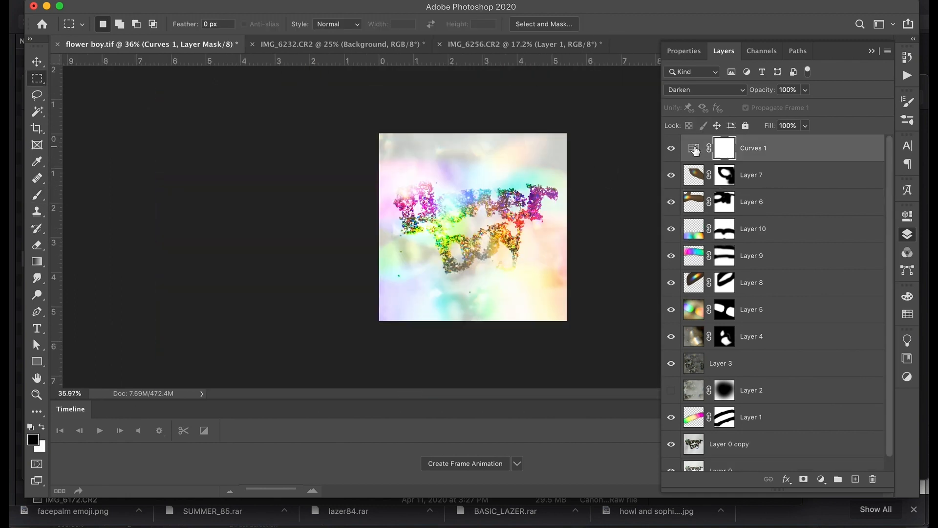
- Add a new Curves adjustment layer above Layer 7
left_click(822, 479)
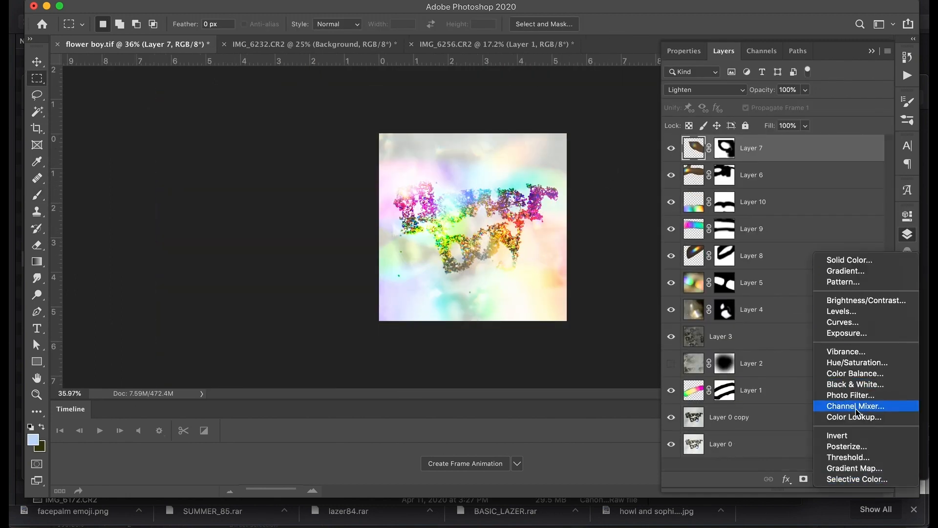
left_click(841, 322)
left_click_drag(790, 201, 790, 221)
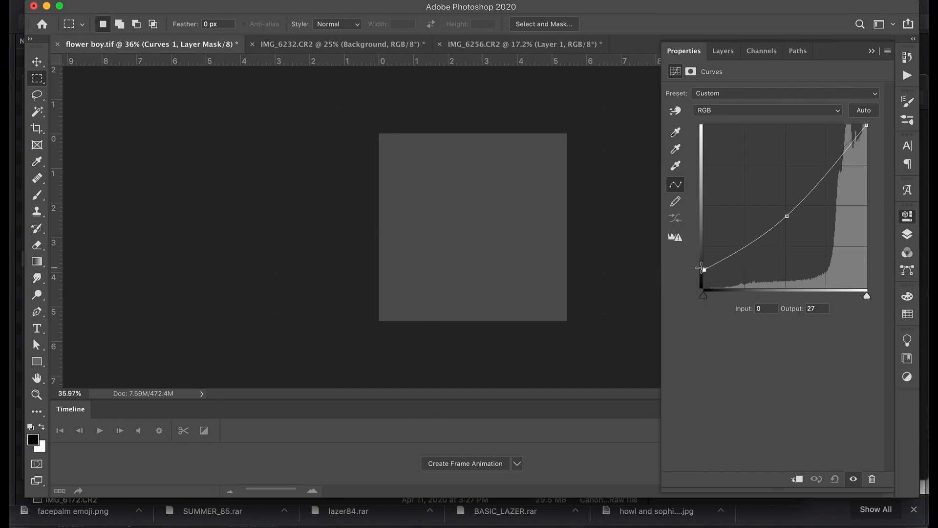
left_click_drag(704, 287, 703, 284)
left_click_drag(866, 133, 870, 147)
key("super+z")
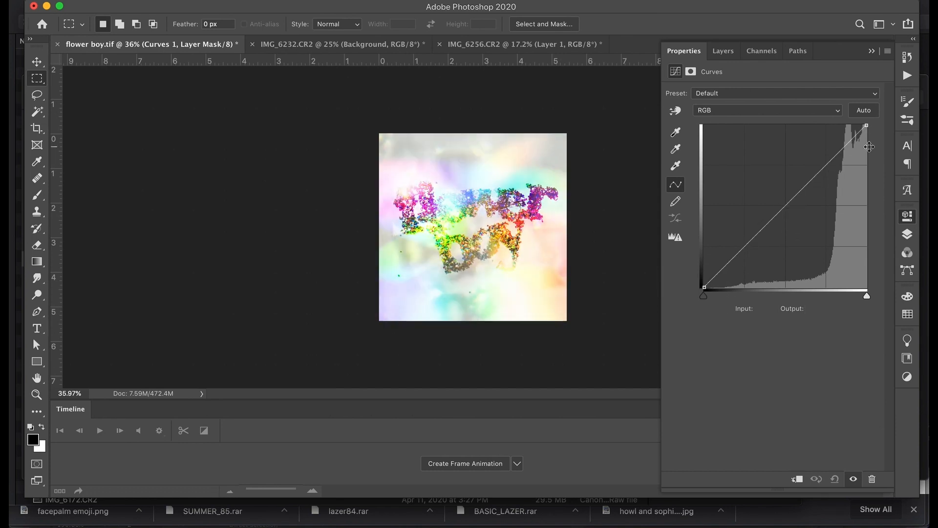
- Pull down the midtones of the Curves 1 adjustment to darken the whole cover
left_click_drag(790, 204, 794, 218)
left_click(723, 51)
scroll(533, 209, "up", 6)
scroll(533, 209, "down", 5)
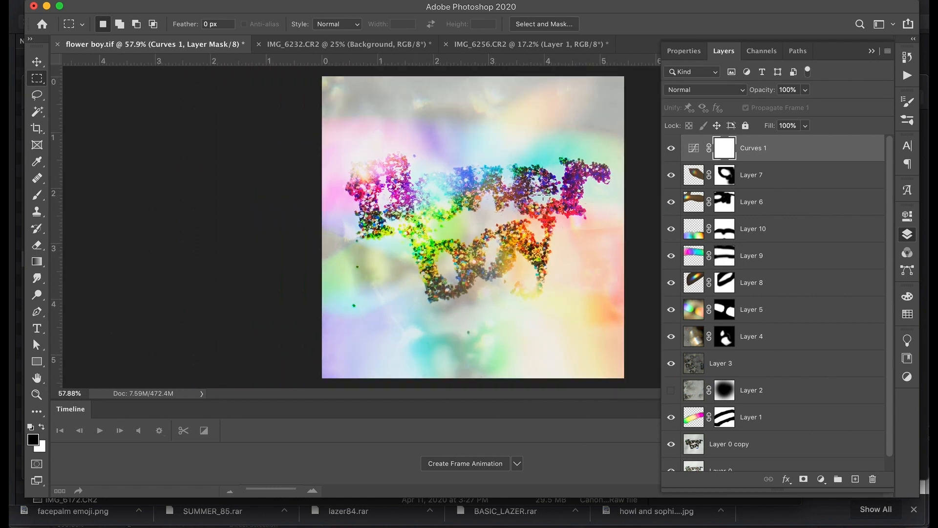
- Add a second Curves adjustment layer above Curves 1 and lower its midtones
scroll(533, 209, "up", 2)
scroll(534, 210, "down", 1)
left_click(821, 479)
left_click(784, 325)
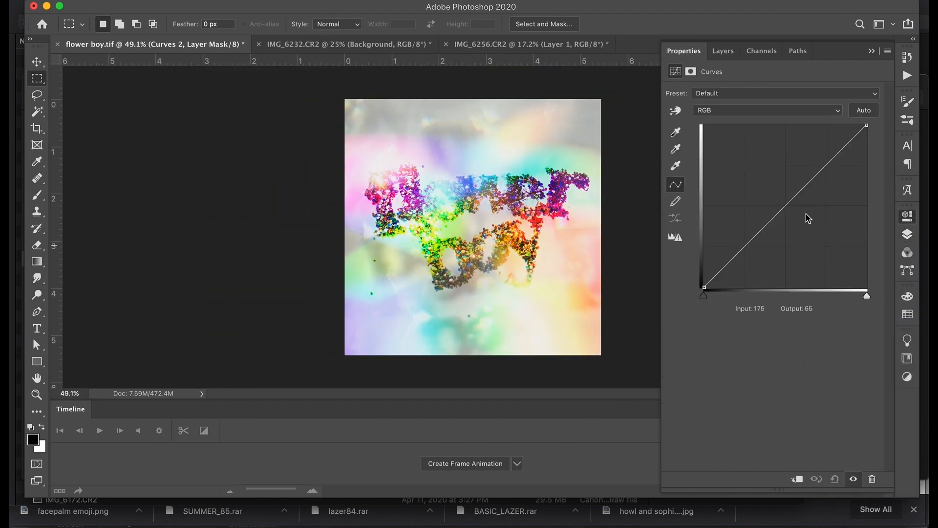
left_click_drag(795, 197, 795, 215)
left_click(723, 51)
- Invert the Curves 2 mask and paint white over the lettering to limit the darkening to the glitter letters
key("super+i")
key("b")
key("x")
mouse_move(456, 206)
left_mouse_down()
mouse_move(450, 193)
mouse_move(433, 191)
left_mouse_up()
scroll(433, 191, "up", 5)
left_click(672, 149)
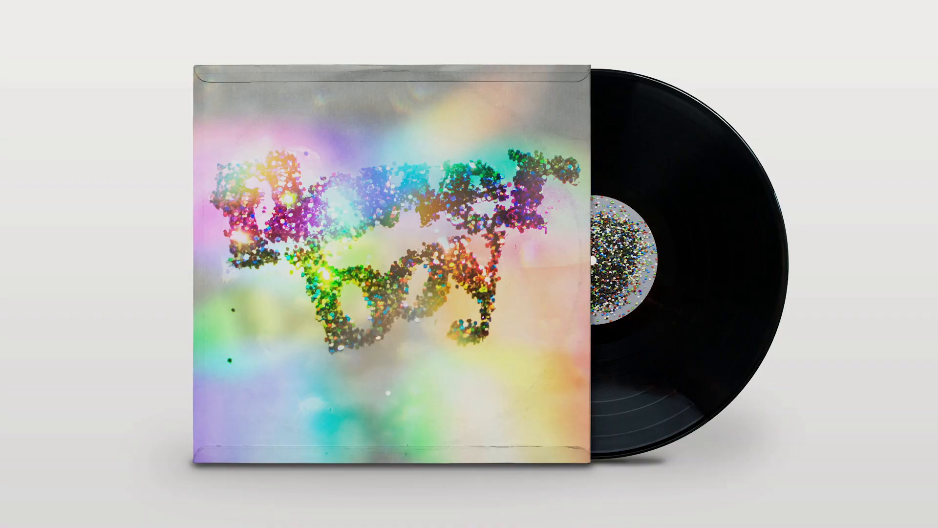